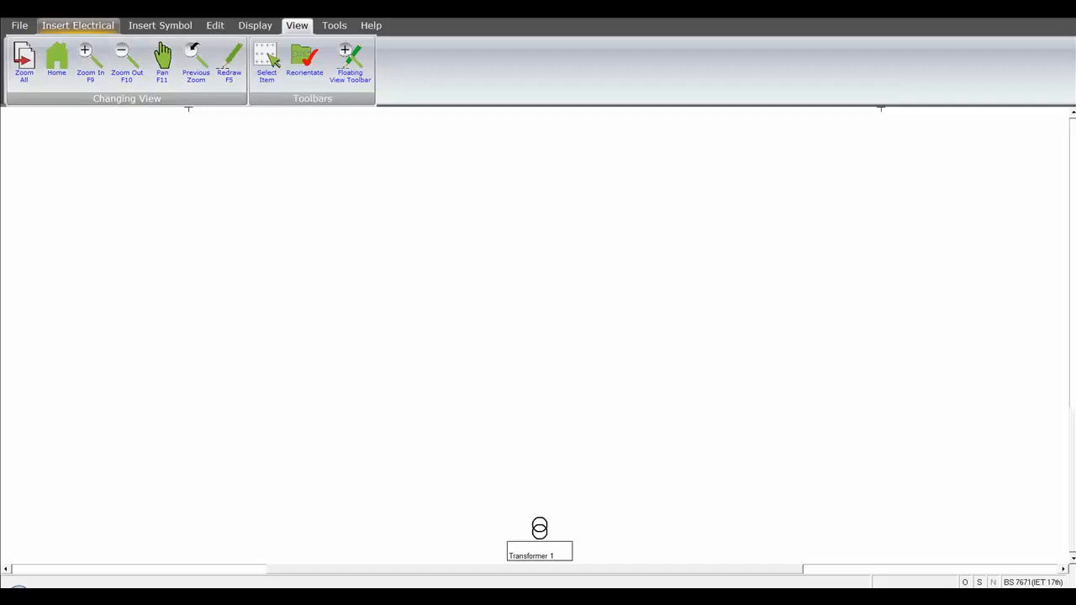
# - Place a main distribution board directly above Transformer 1 with its default entries, and recheck the board's entry data
pyautogui.click(77, 25)
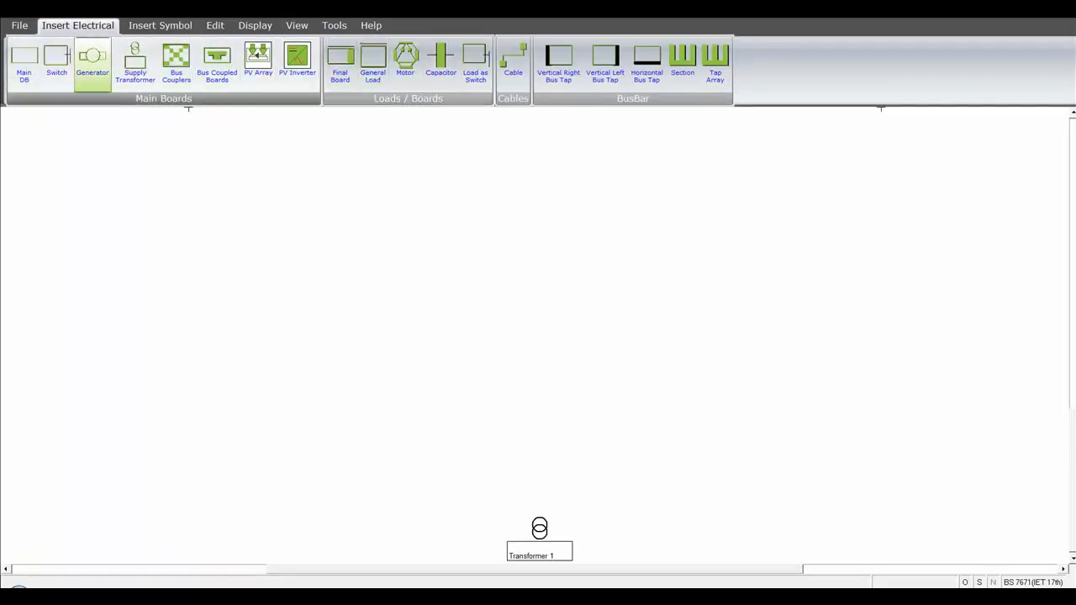
pyautogui.click(24, 61)
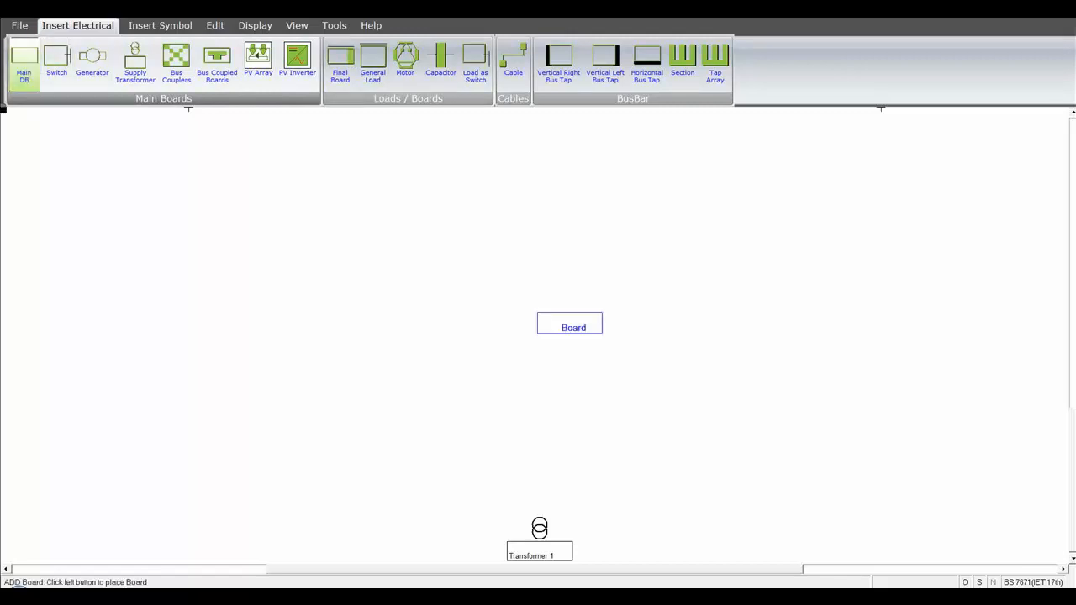
pyautogui.click(541, 475)
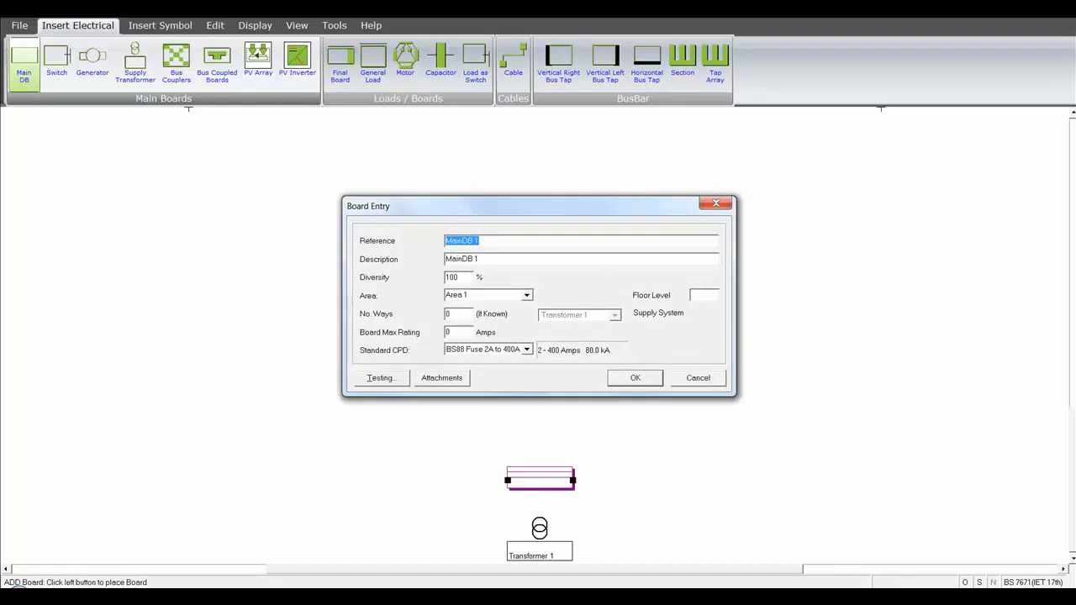
pyautogui.press('Tab')
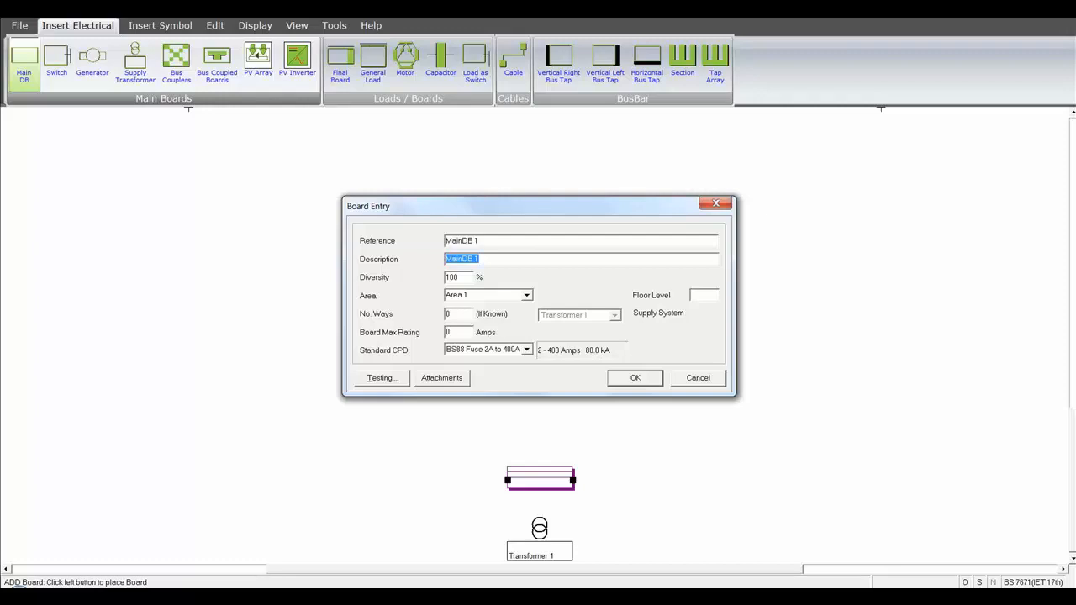
pyautogui.press('Return')
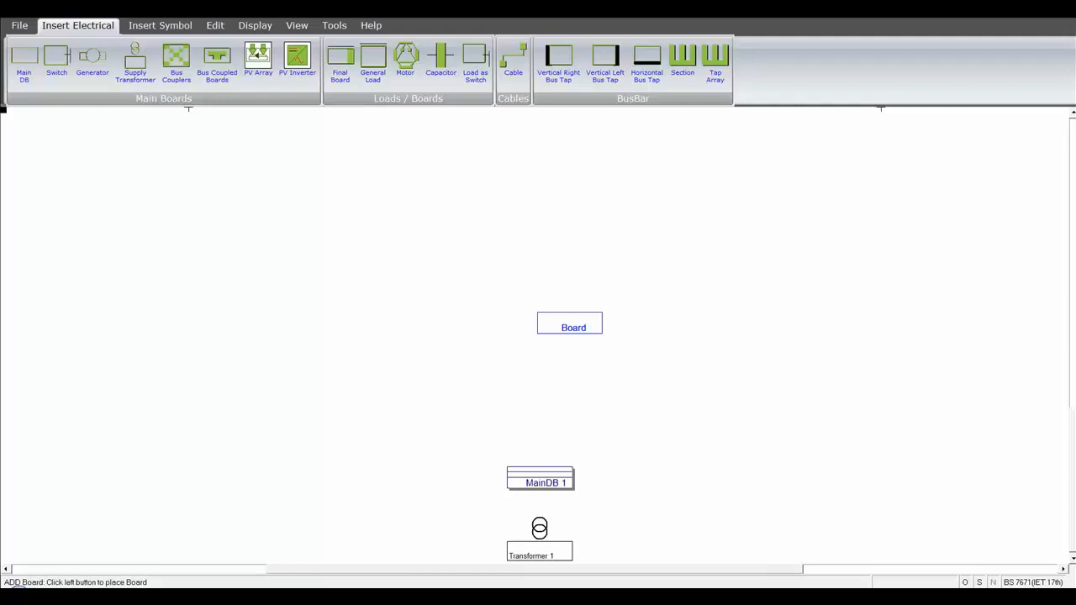
pyautogui.press('Escape')
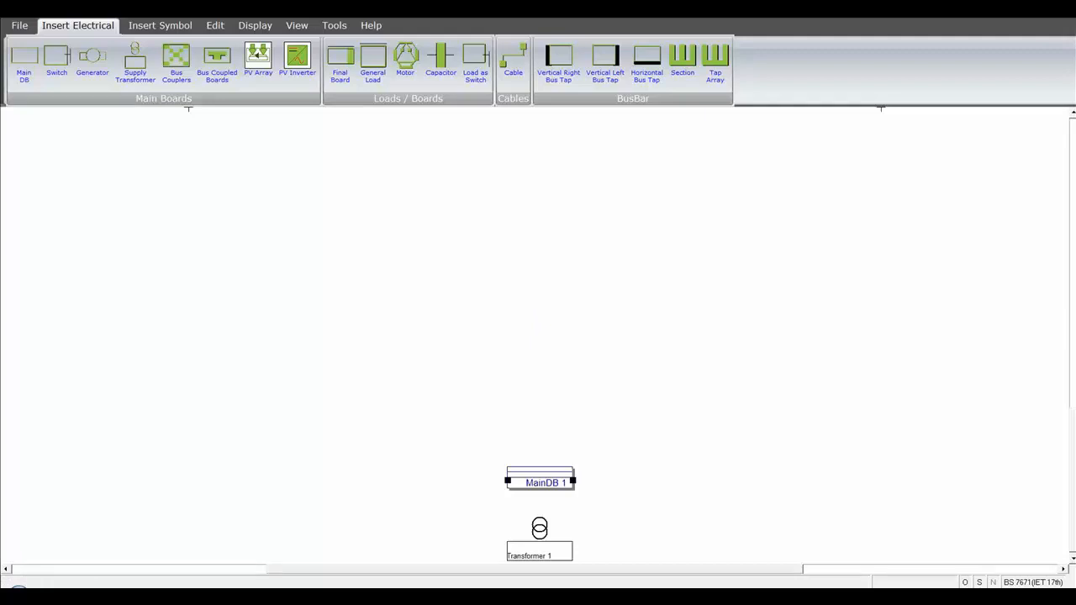
pyautogui.doubleClick(540, 480)
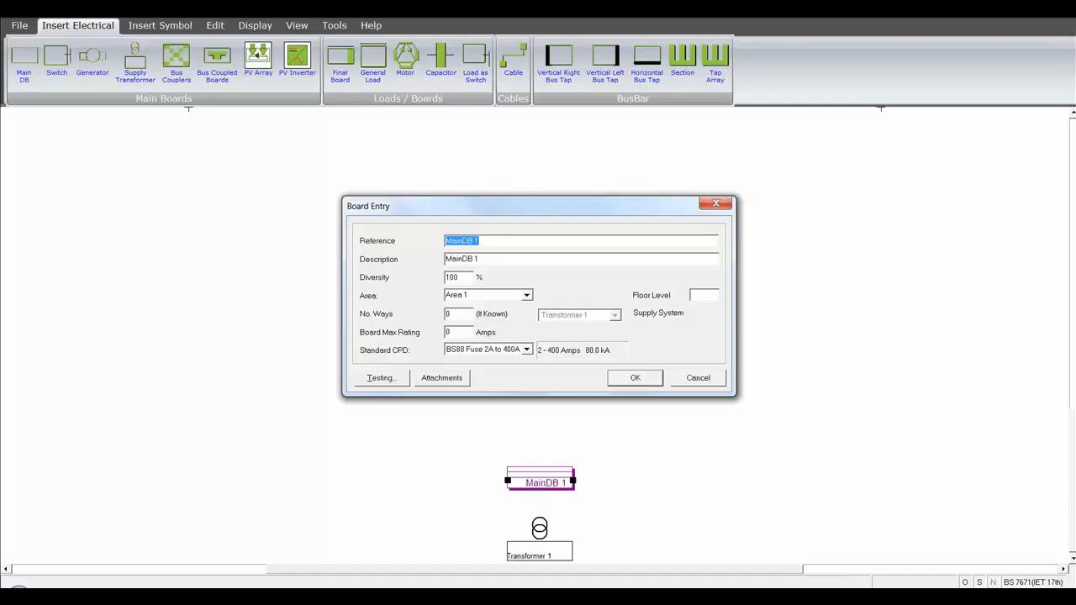
pyautogui.press('Return')
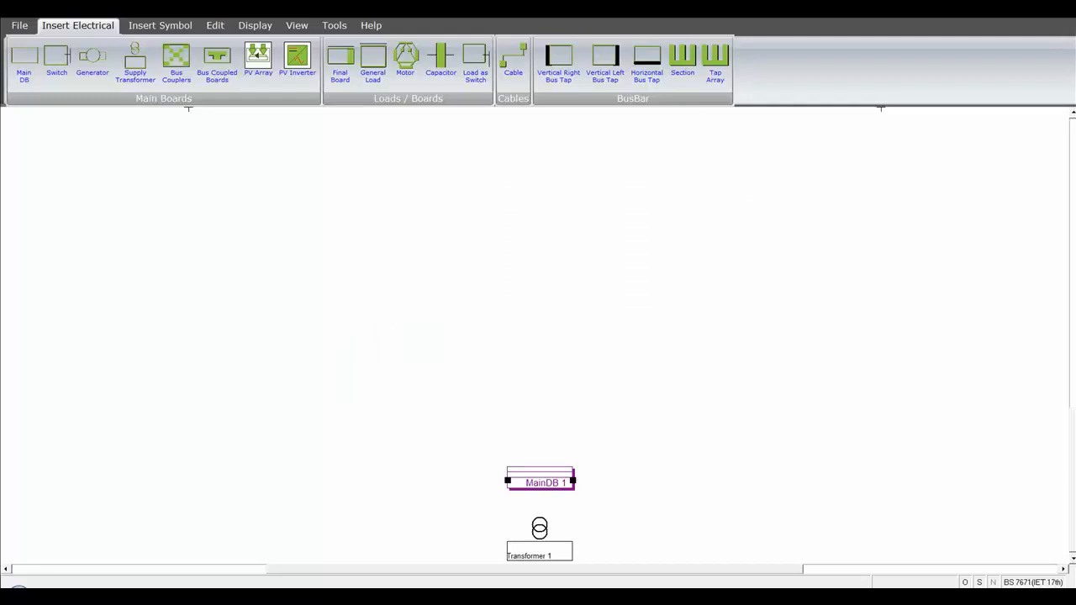
# - Delete the MainDB 1 board and undo the deletion
pyautogui.press('Delete')
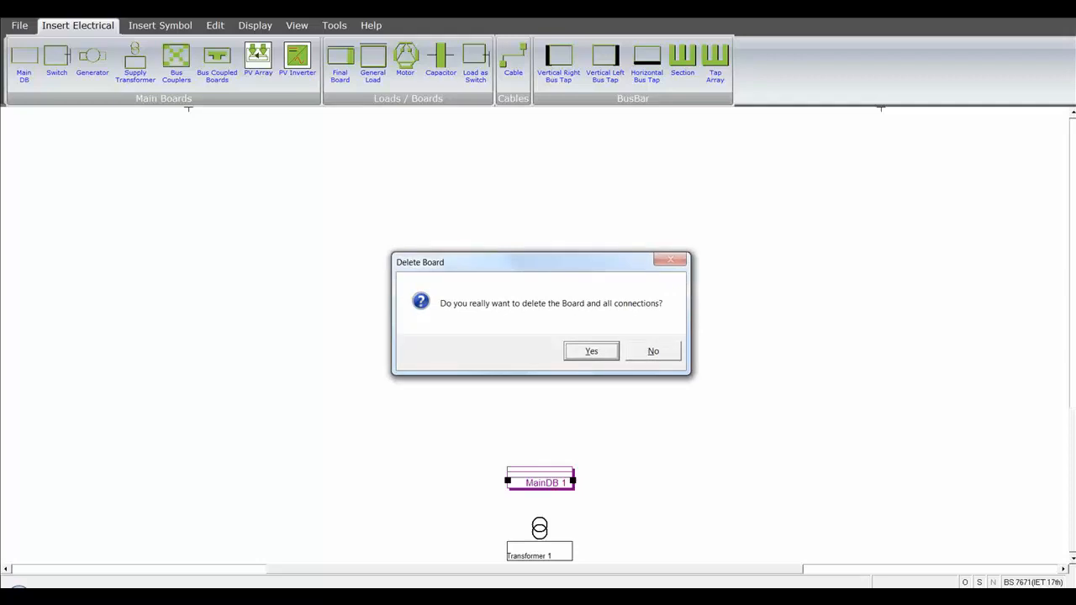
pyautogui.press('Return')
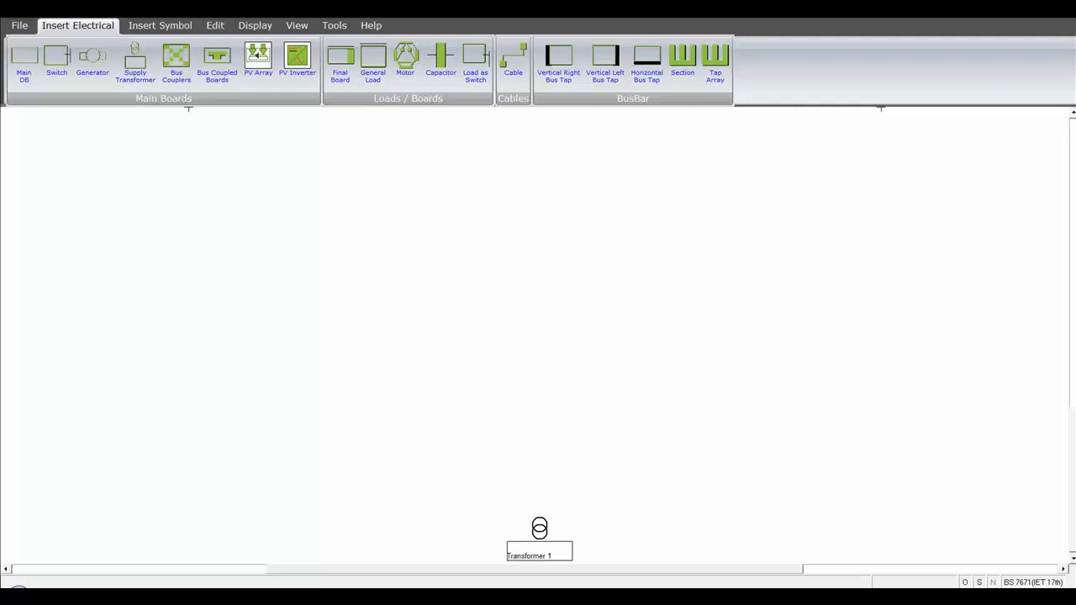
pyautogui.click(216, 26)
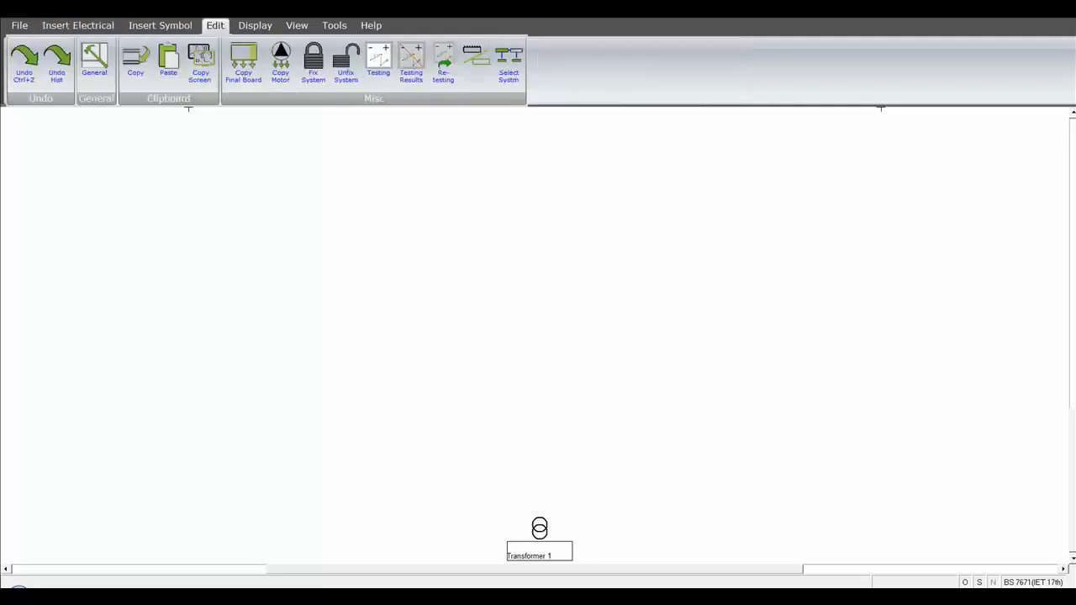
pyautogui.click(24, 60)
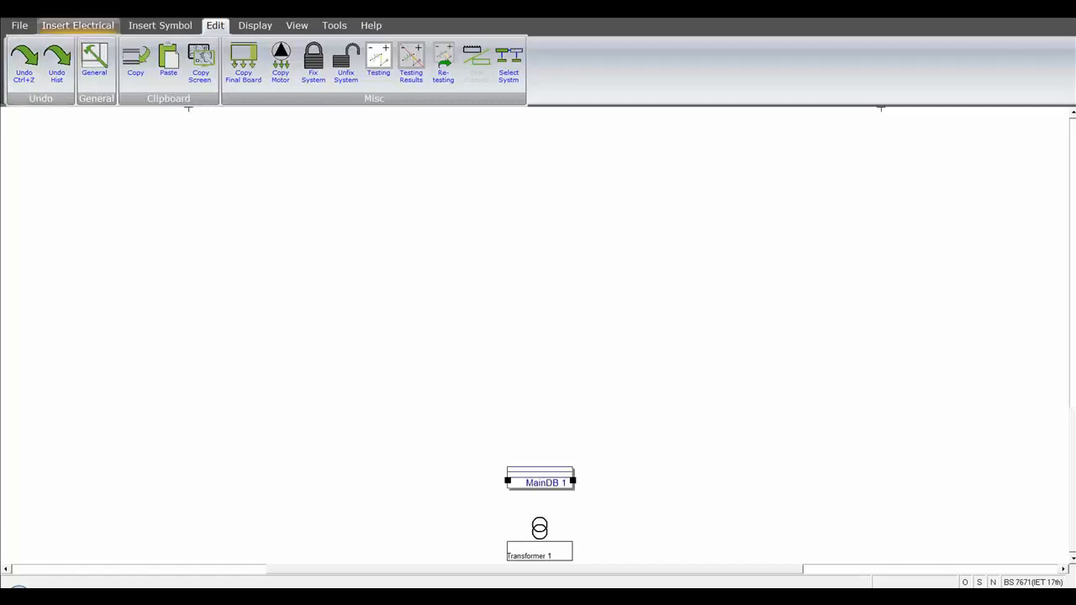
# - Connect Transformer 1 to MainDB 1 with a cable 10 m long, referenced as "supply"
pyautogui.click(77, 25)
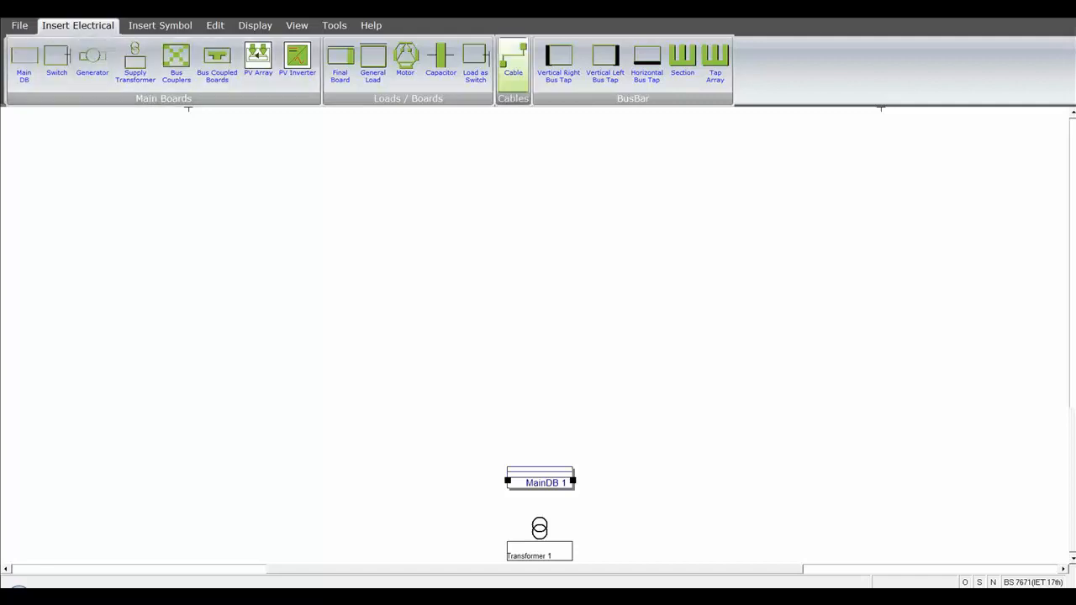
pyautogui.click(513, 63)
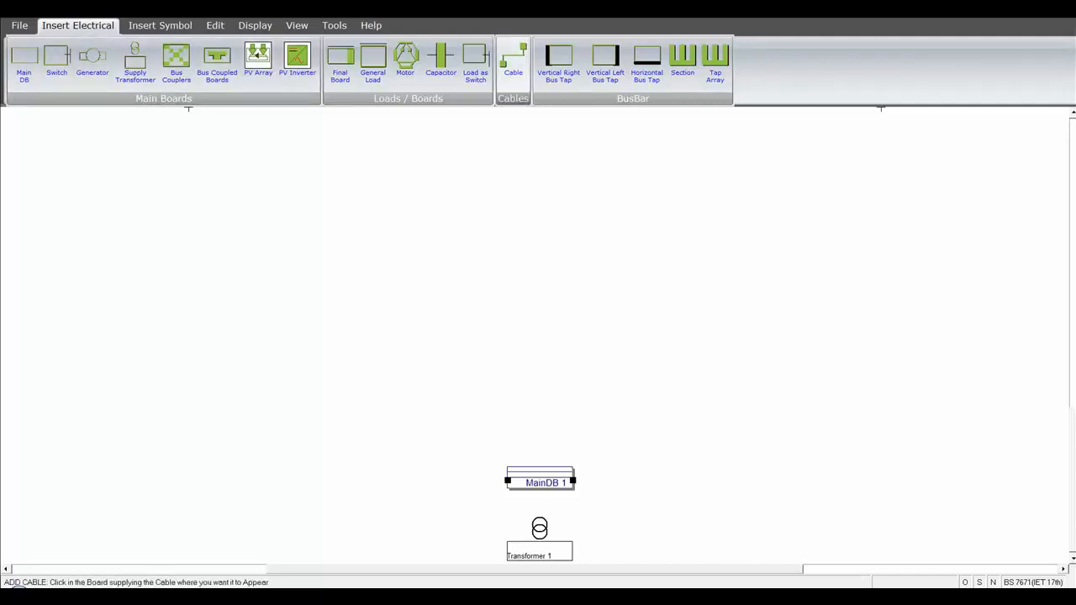
pyautogui.click(539, 550)
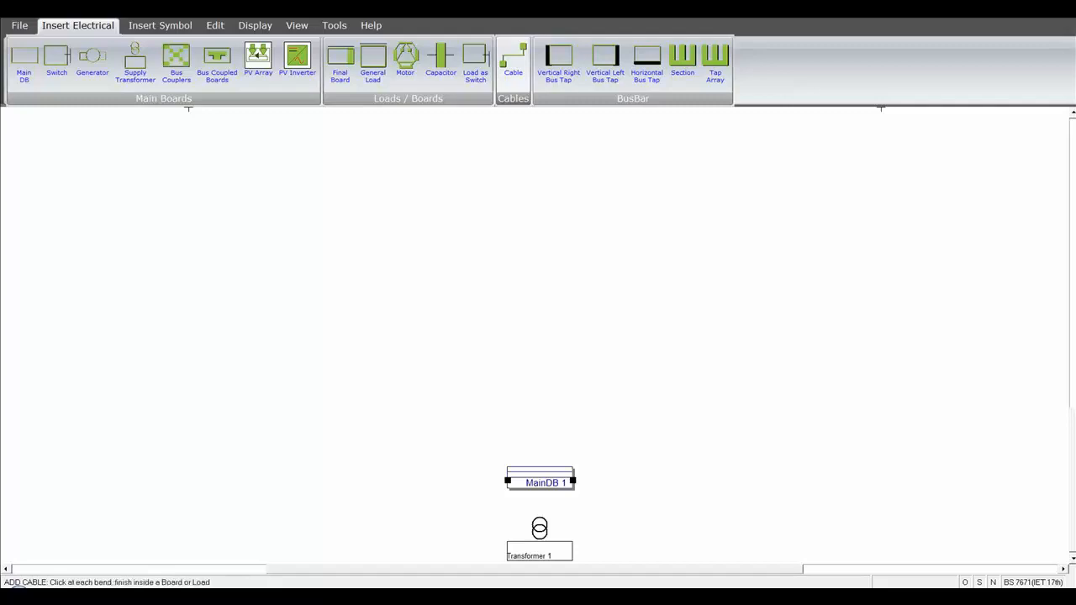
pyautogui.click(540, 483)
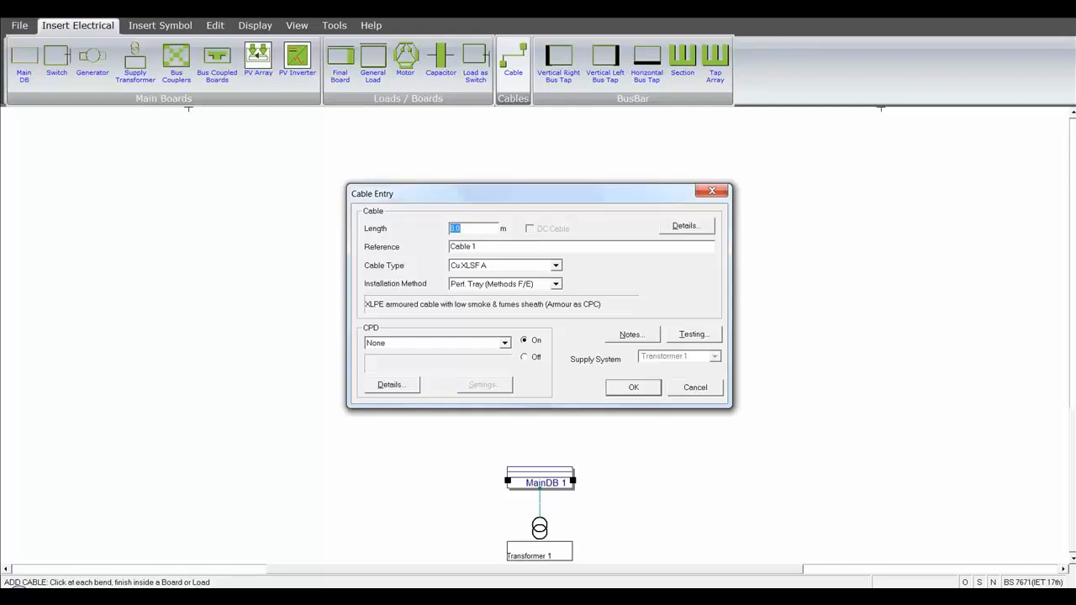
pyautogui.write('10')
pyautogui.press('Tab')
pyautogui.write('supply')
# - Keep the supply cable's type as Cu XLSF A and assign a BS88 Fuse 2A to 400A as its CPD, switched on
pyautogui.click(556, 266)
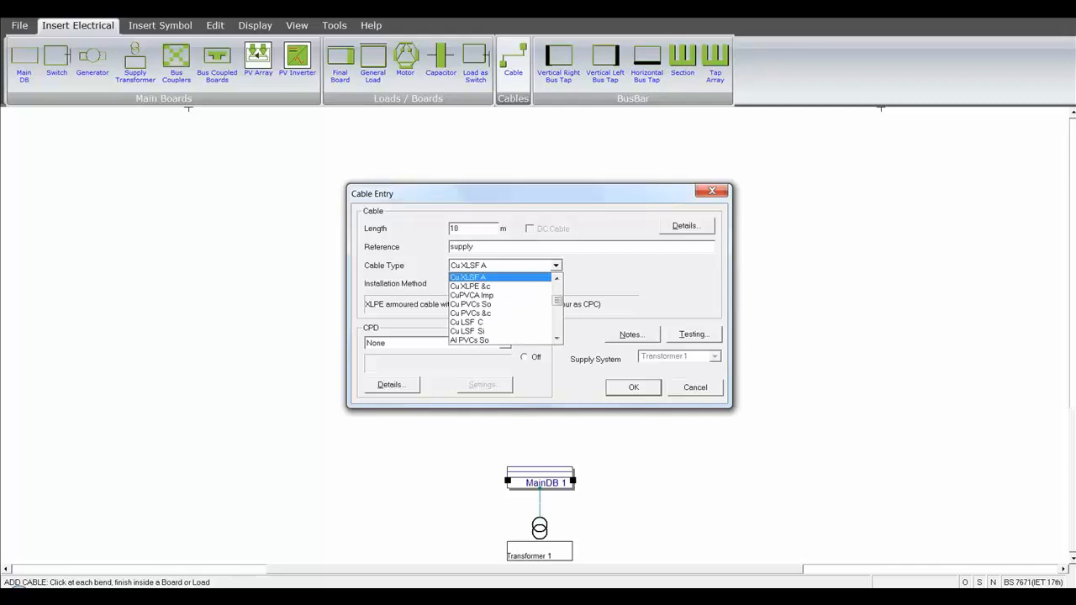
pyautogui.click(556, 266)
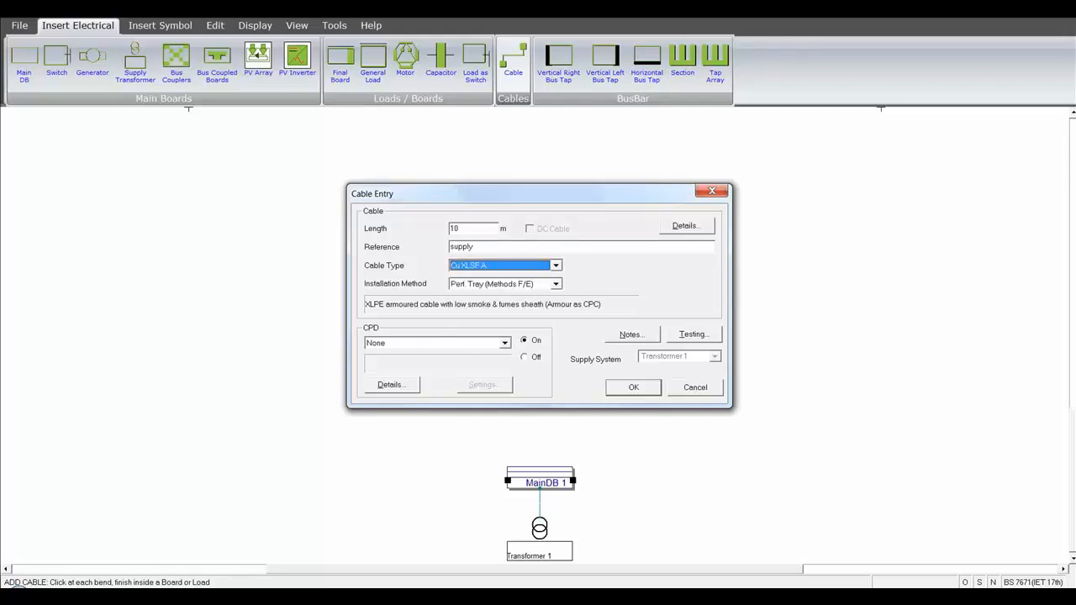
pyautogui.click(556, 266)
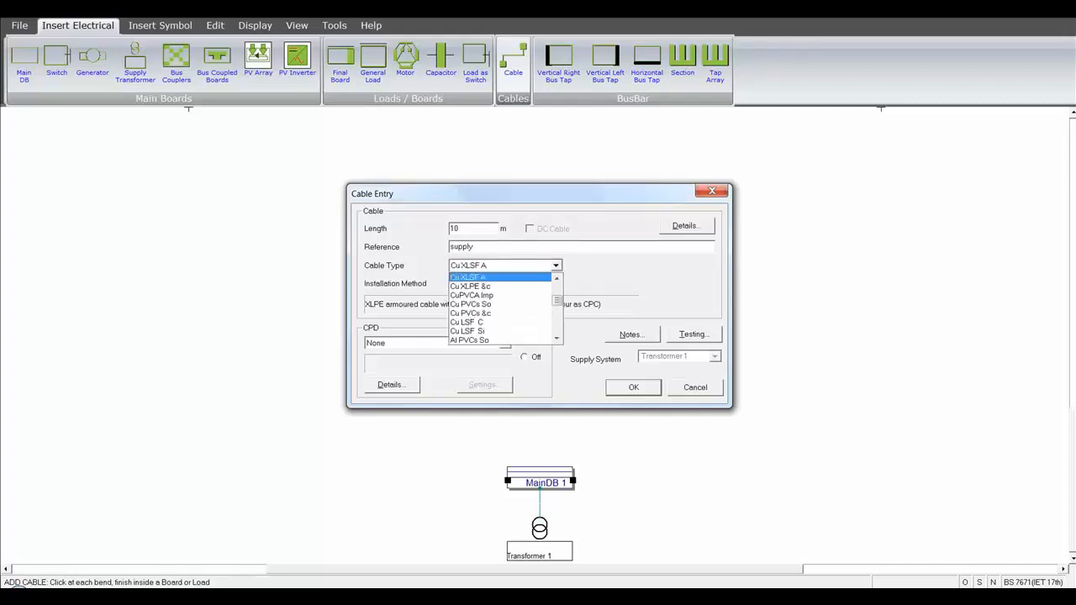
pyautogui.click(556, 266)
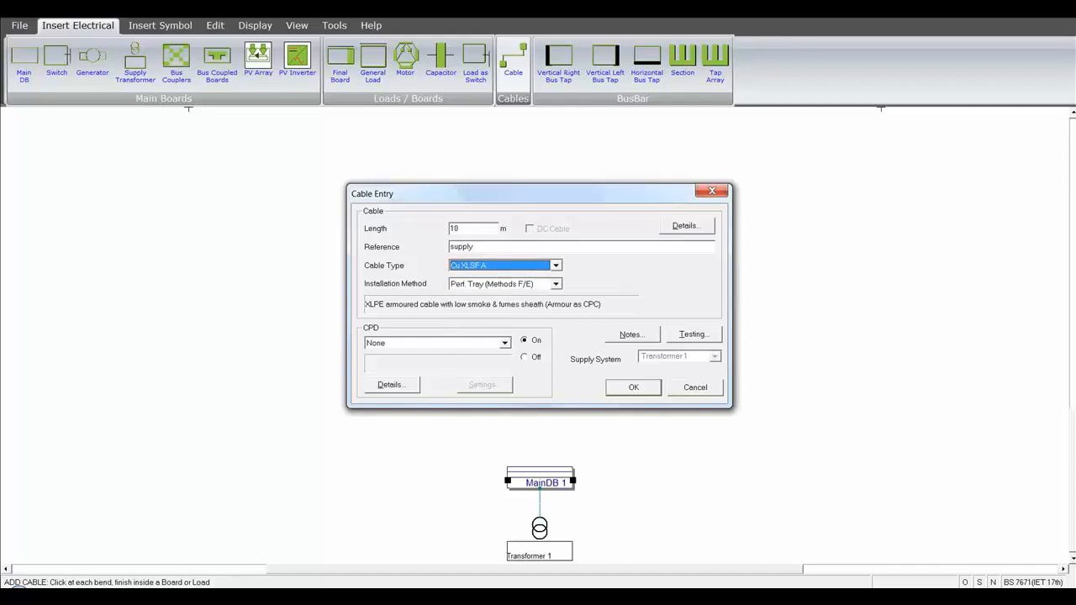
pyautogui.click(505, 343)
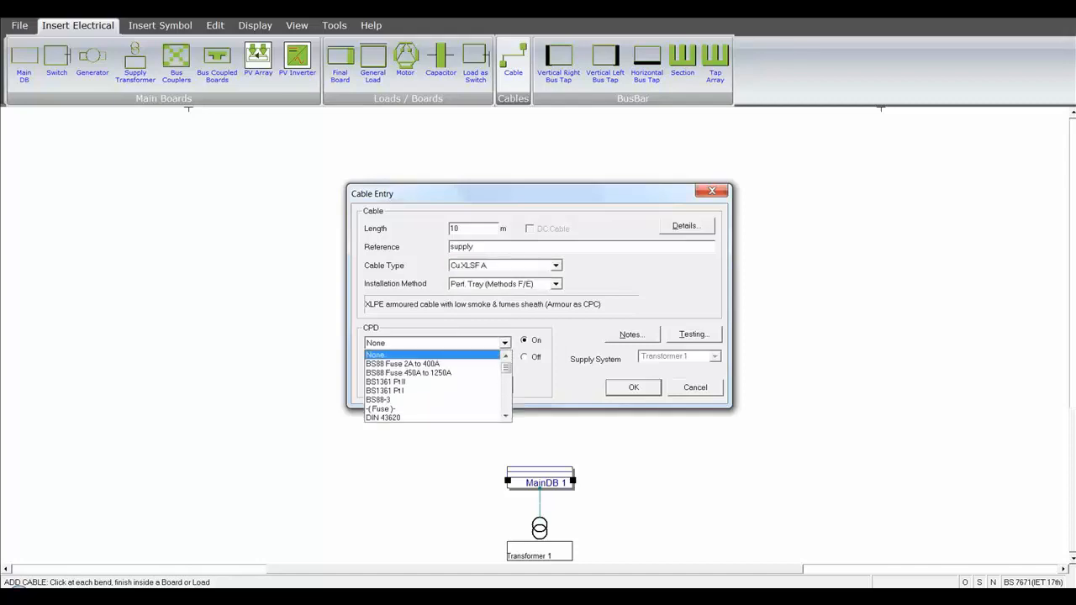
pyautogui.click(409, 365)
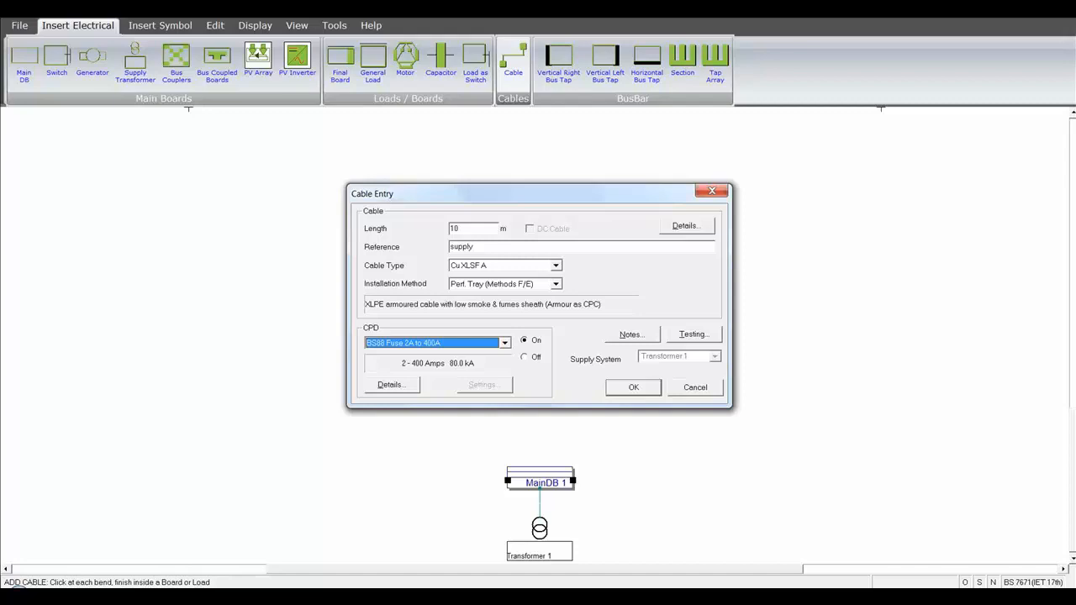
pyautogui.click(525, 358)
pyautogui.click(524, 340)
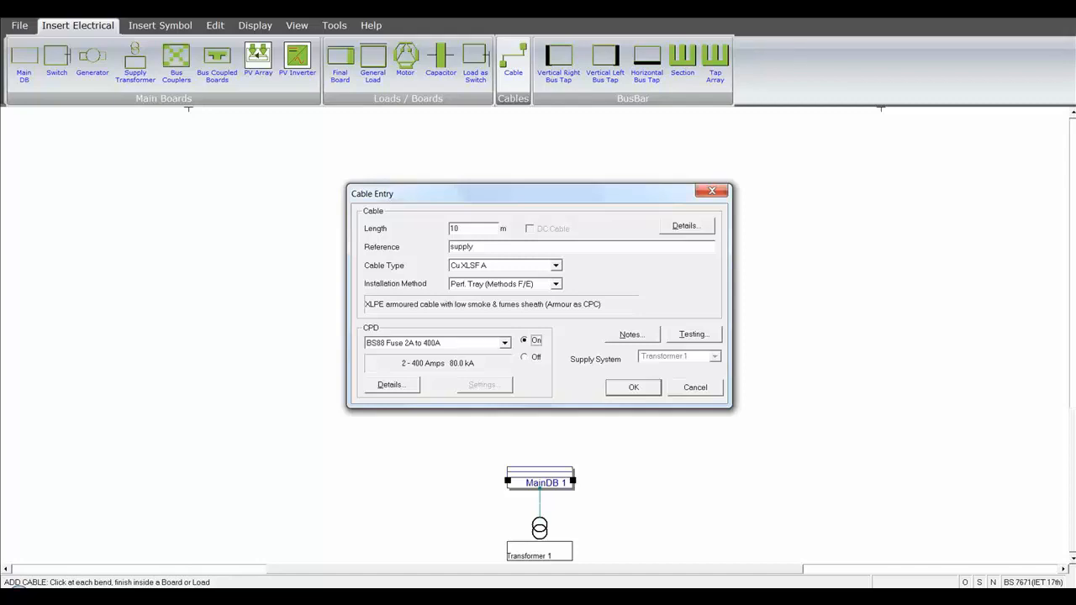
# - Open the supply cable's detailed entry and examine the available core options
pyautogui.click(687, 225)
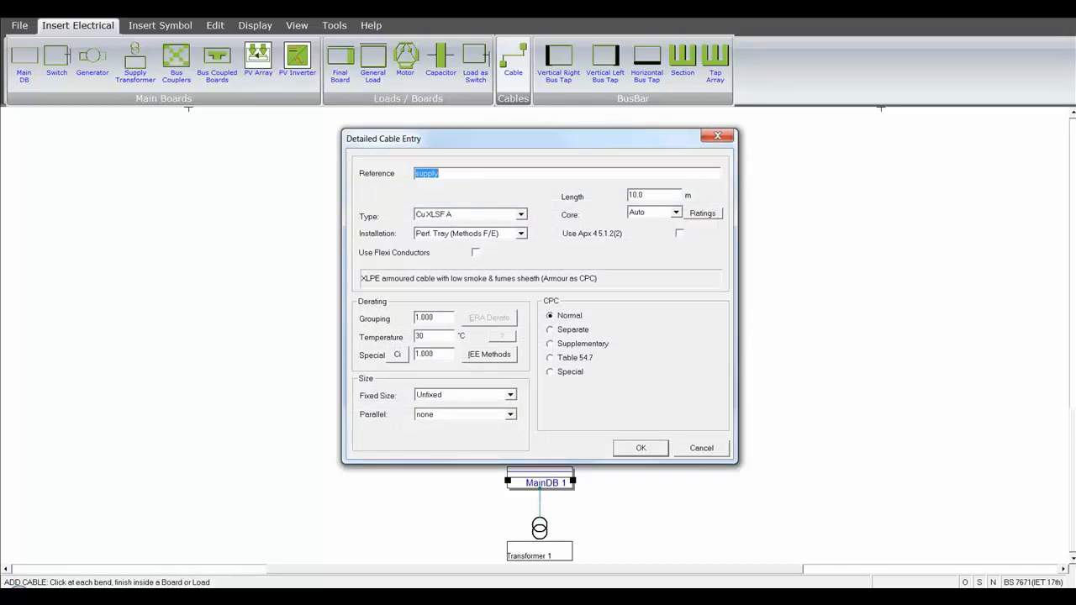
pyautogui.click(676, 213)
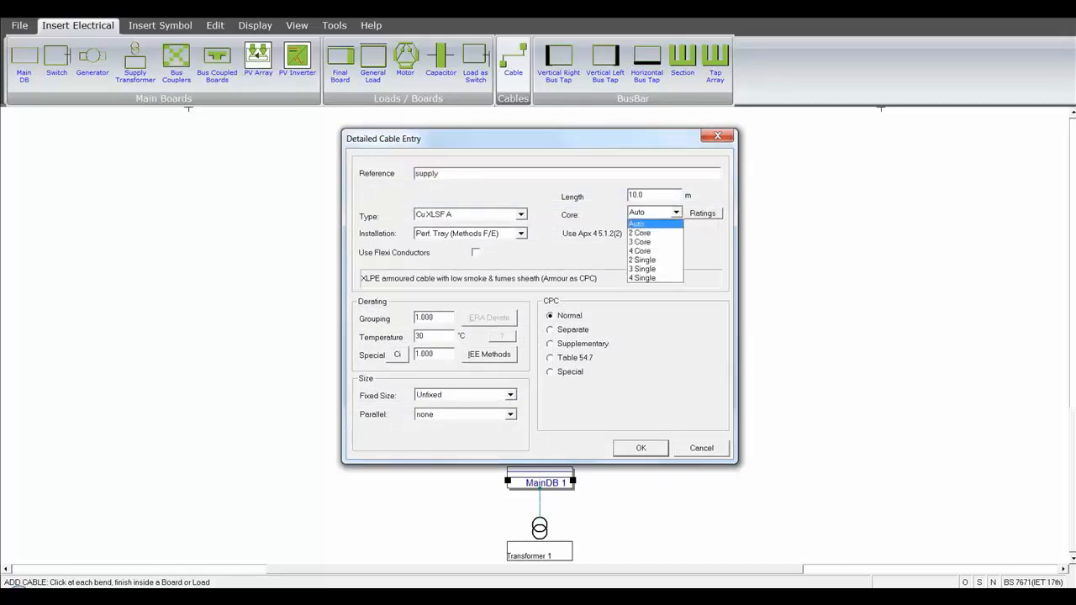
pyautogui.click(676, 213)
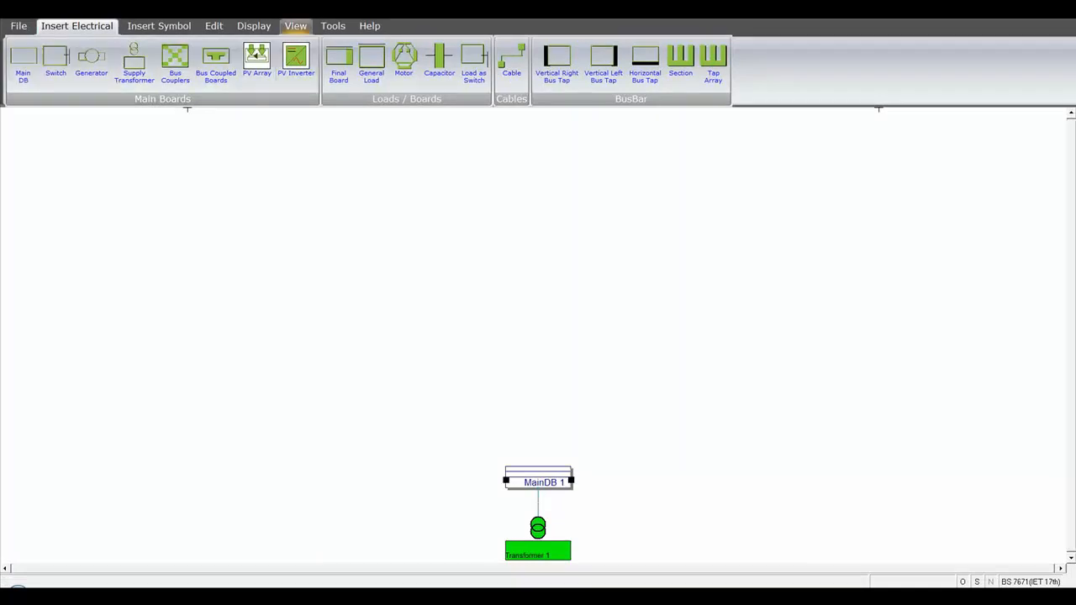
# - Zoom in on a window around MainDB 1 and Transformer 1, and restore the previous view
pyautogui.click(295, 25)
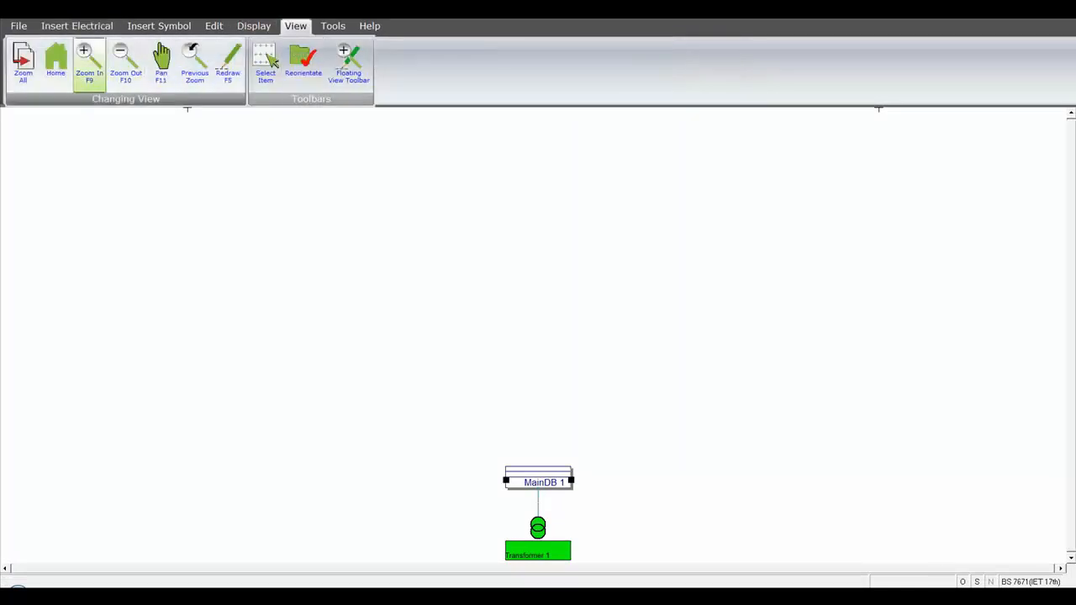
pyautogui.click(89, 60)
pyautogui.click(411, 401)
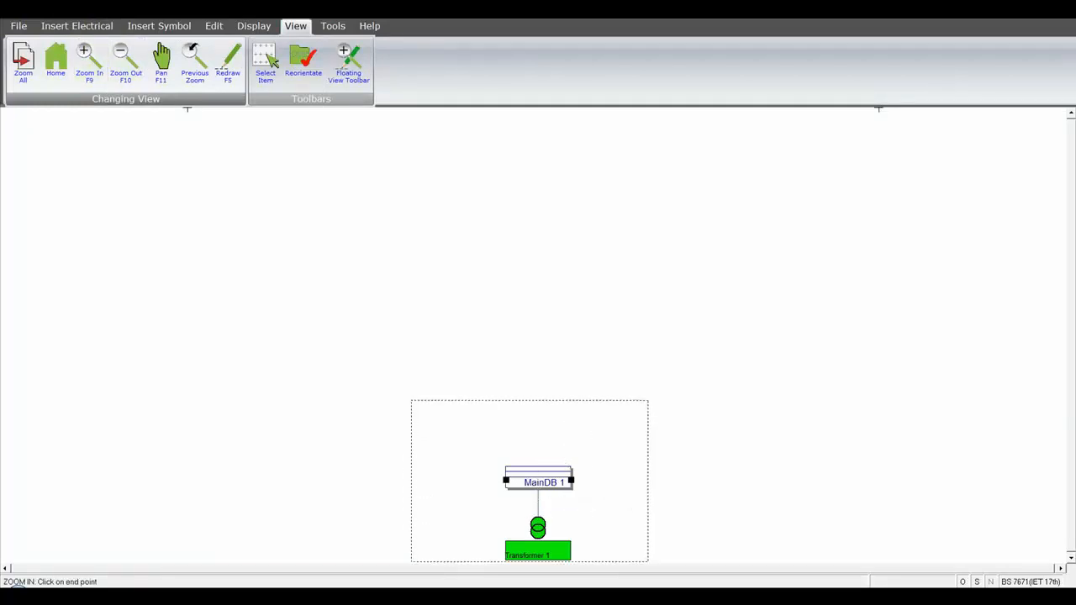
pyautogui.click(648, 562)
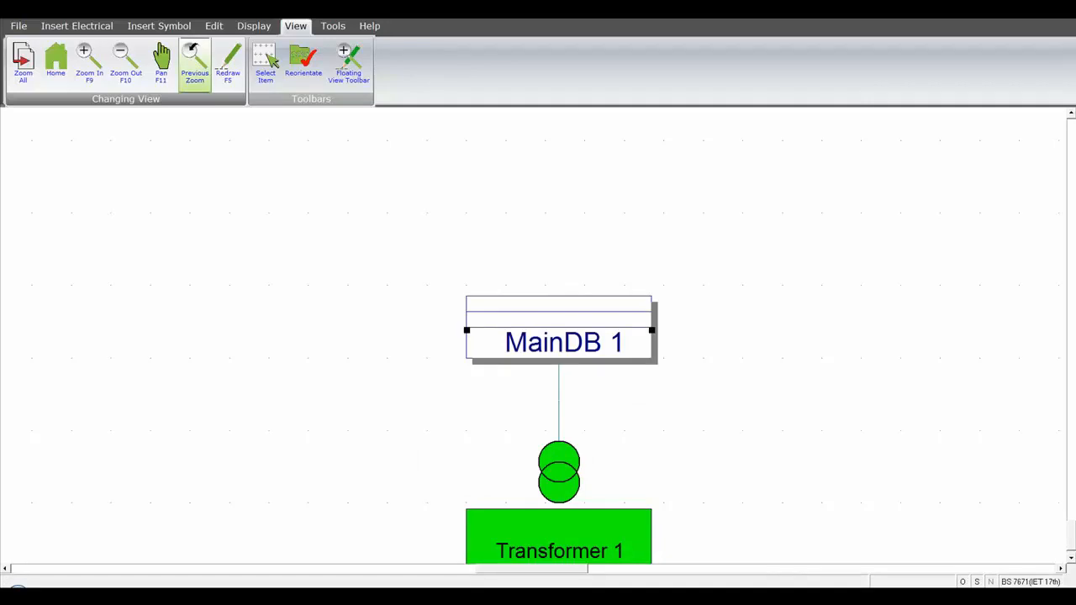
pyautogui.click(194, 61)
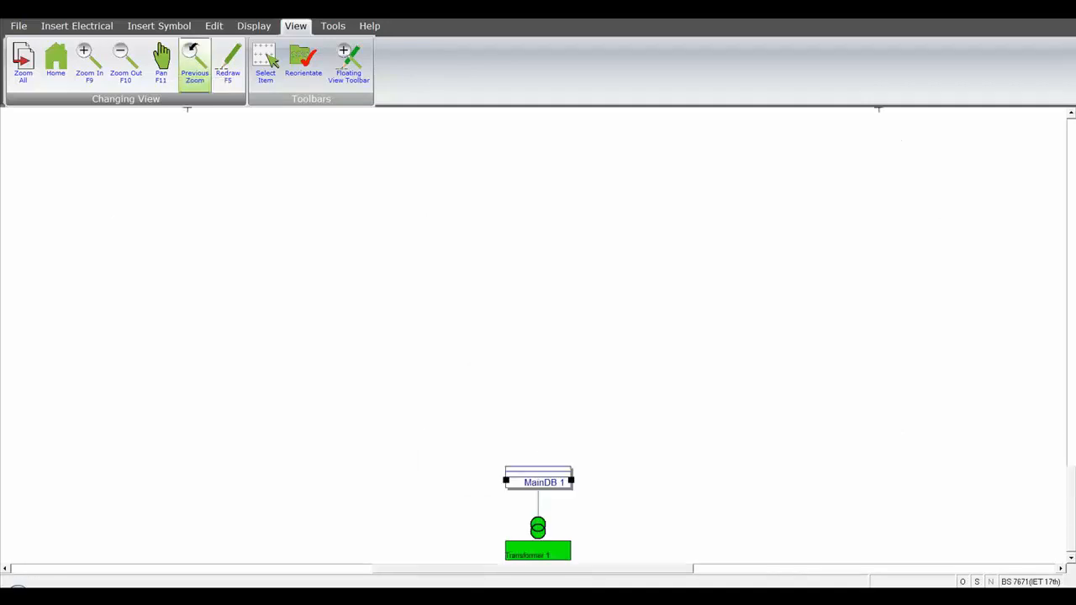
# - Pan the diagram horizontally to view the area beside the board, and return to the home view
pyautogui.click(161, 61)
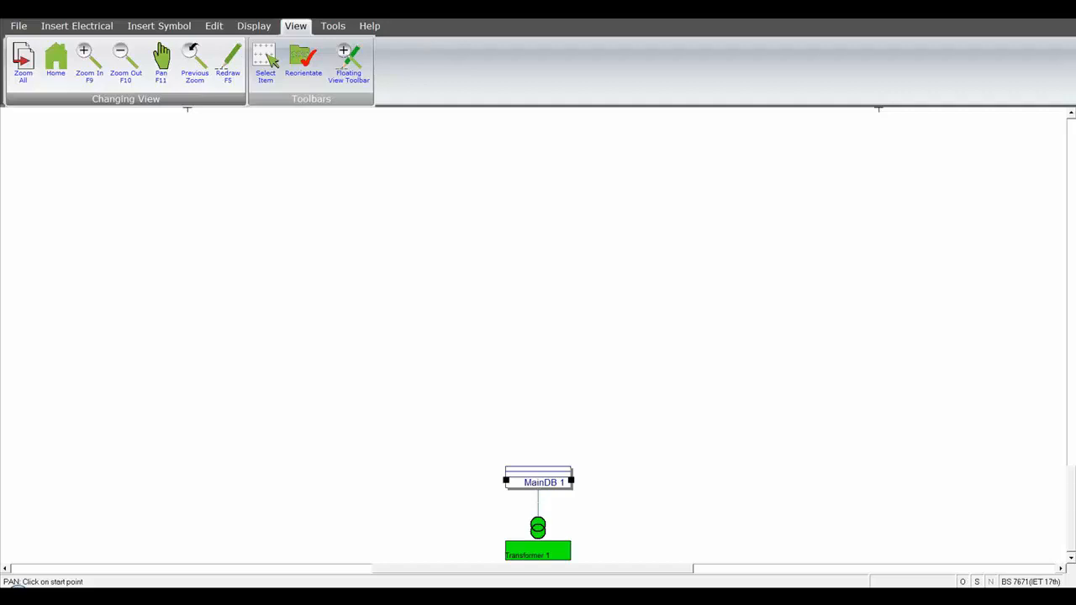
pyautogui.press('Escape')
pyautogui.moveTo(533, 447); pyautogui.dragTo(354, 436)
pyautogui.click(161, 63)
pyautogui.click(515, 407)
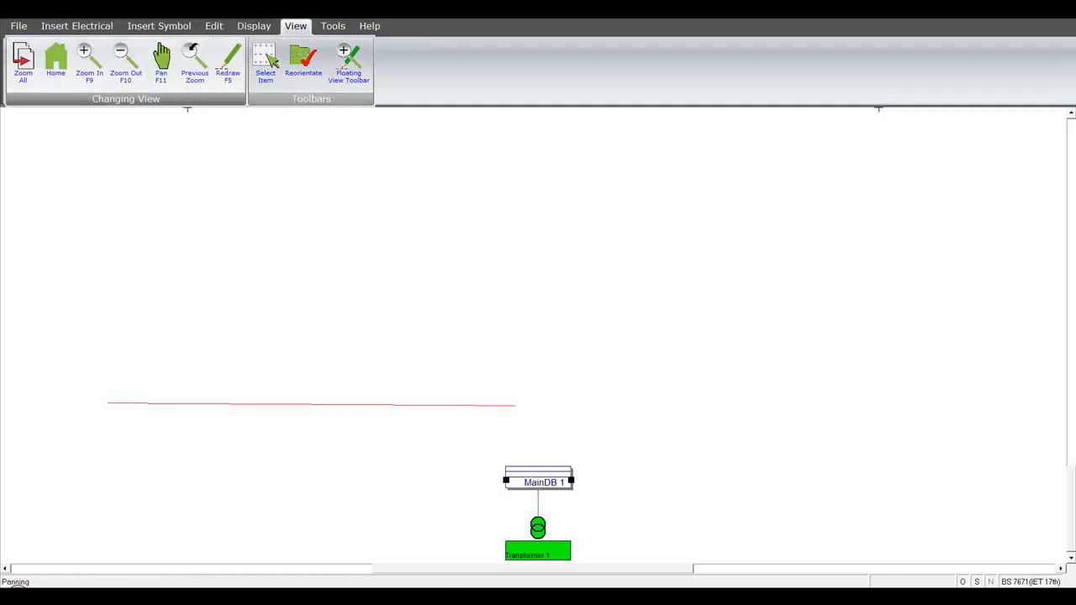
pyautogui.click(106, 406)
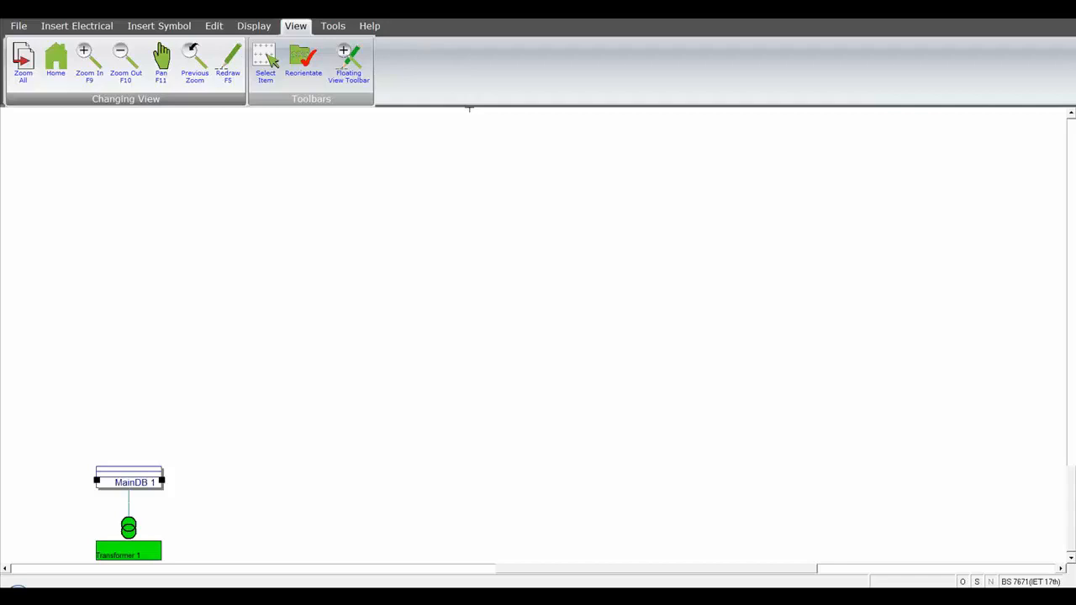
pyautogui.click(55, 61)
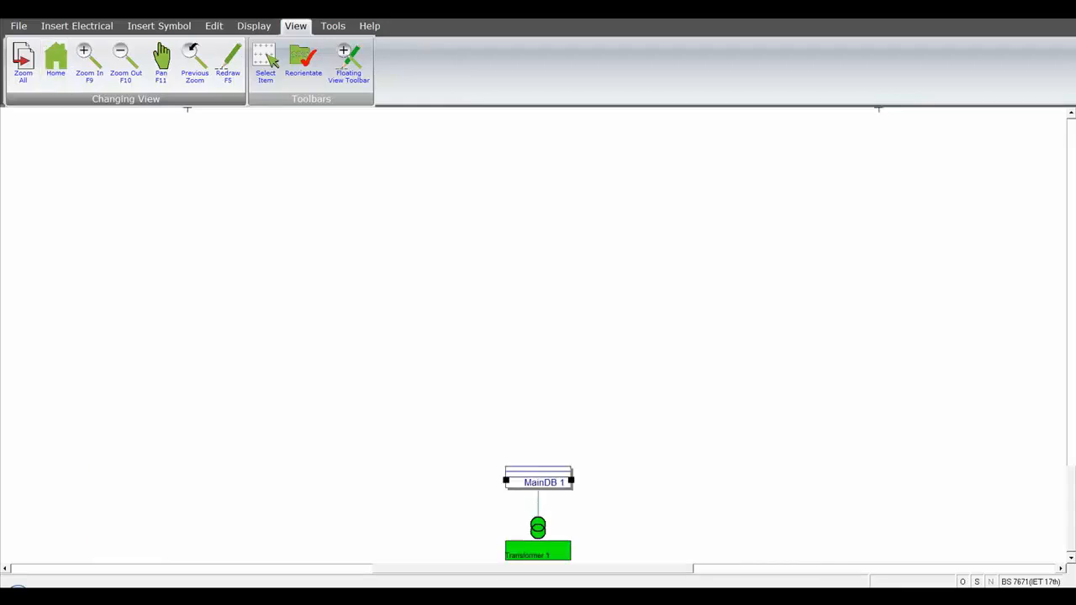
# - Zoom out to view the whole drawing sheet, and return to the home view
pyautogui.click(125, 60)
pyautogui.click(125, 60)
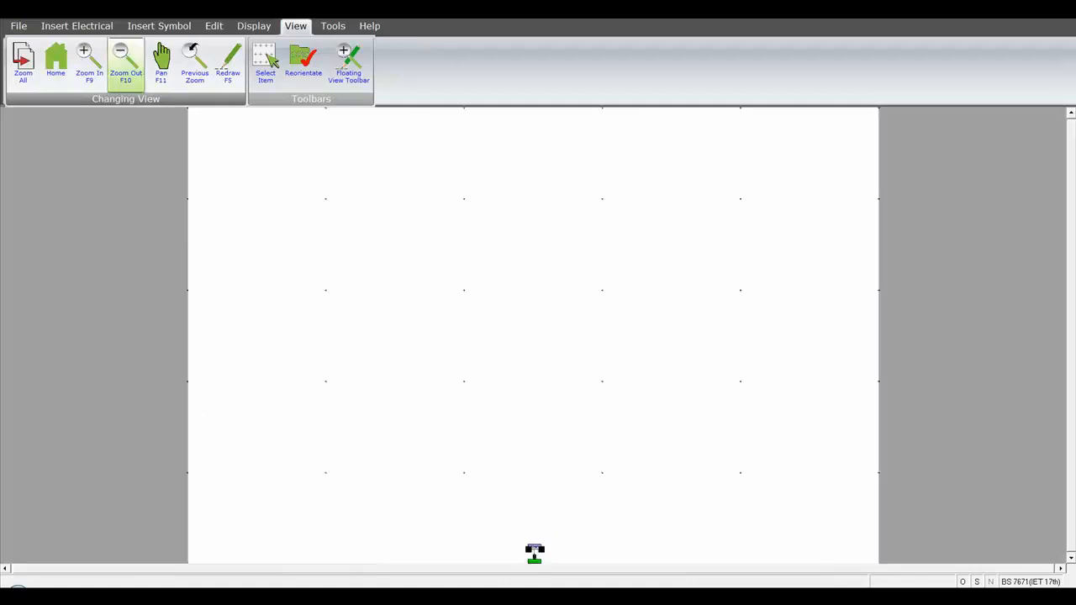
pyautogui.click(125, 60)
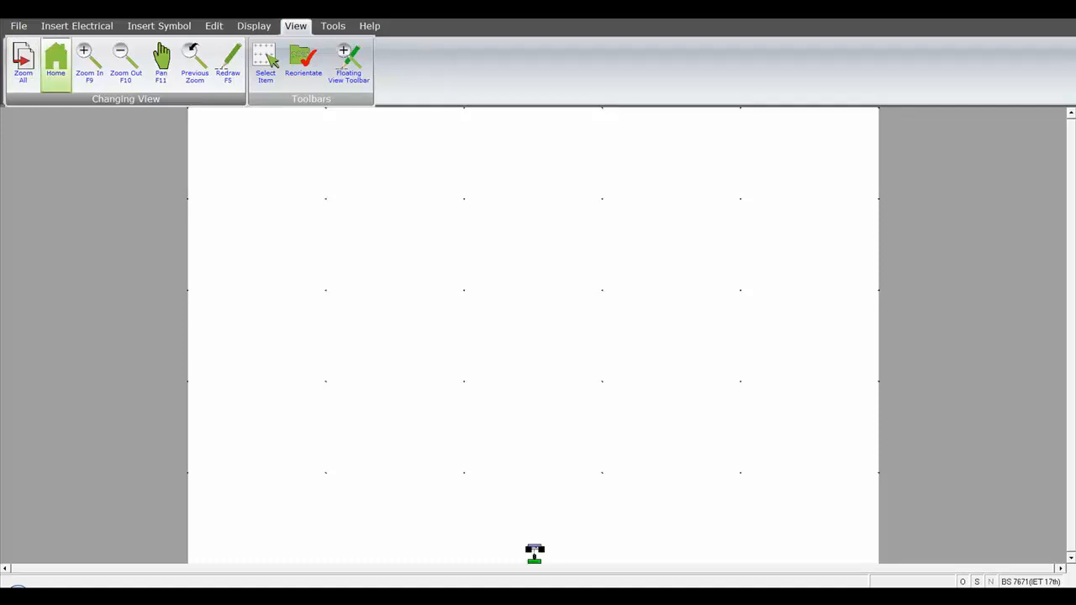
pyautogui.click(55, 60)
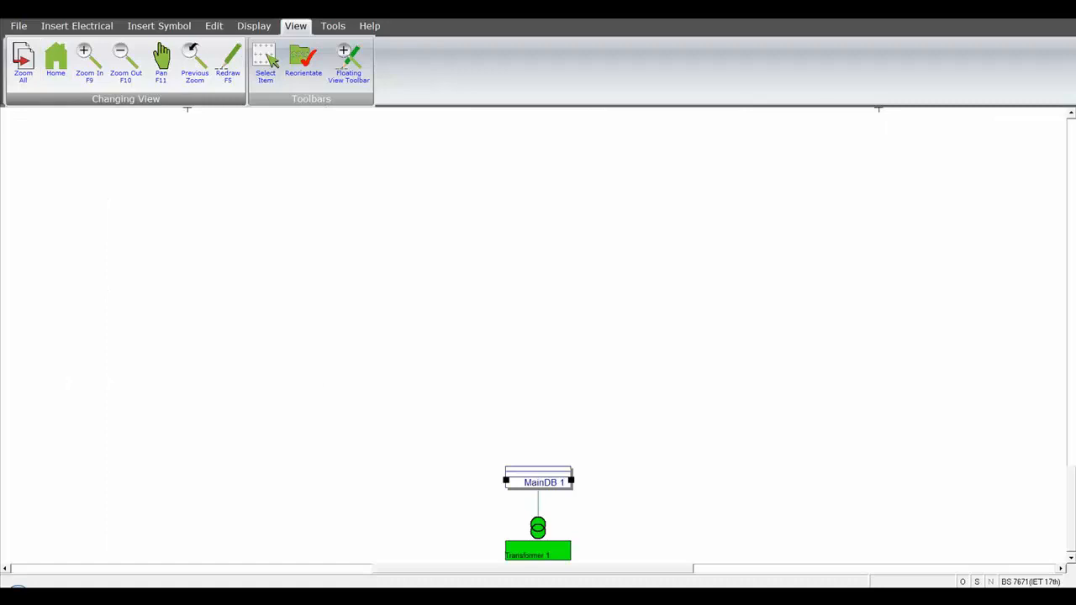